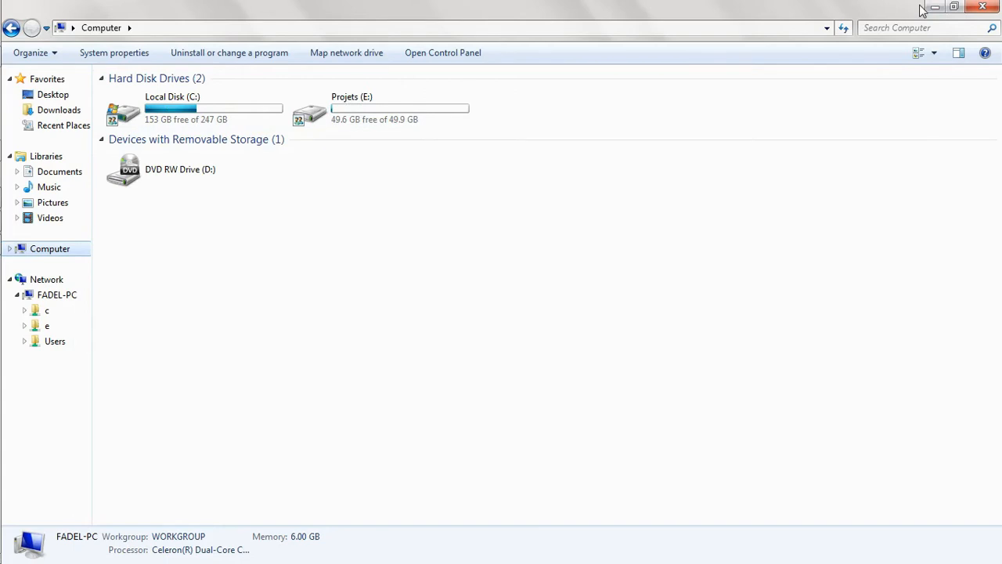
Step: Switch to Disk Management and open the Shrink Volume settings for the C: partition
click(935, 6)
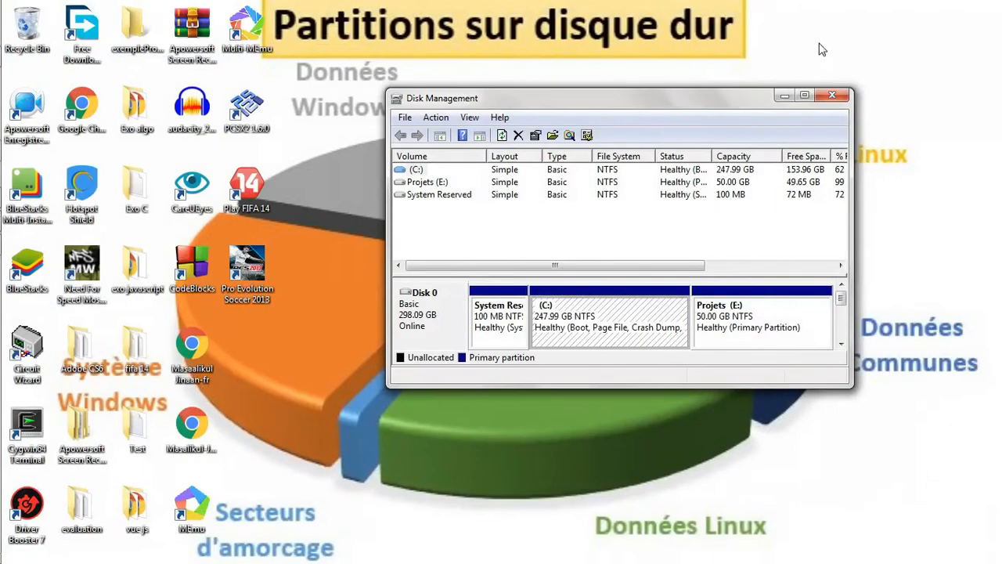
right_click(570, 345)
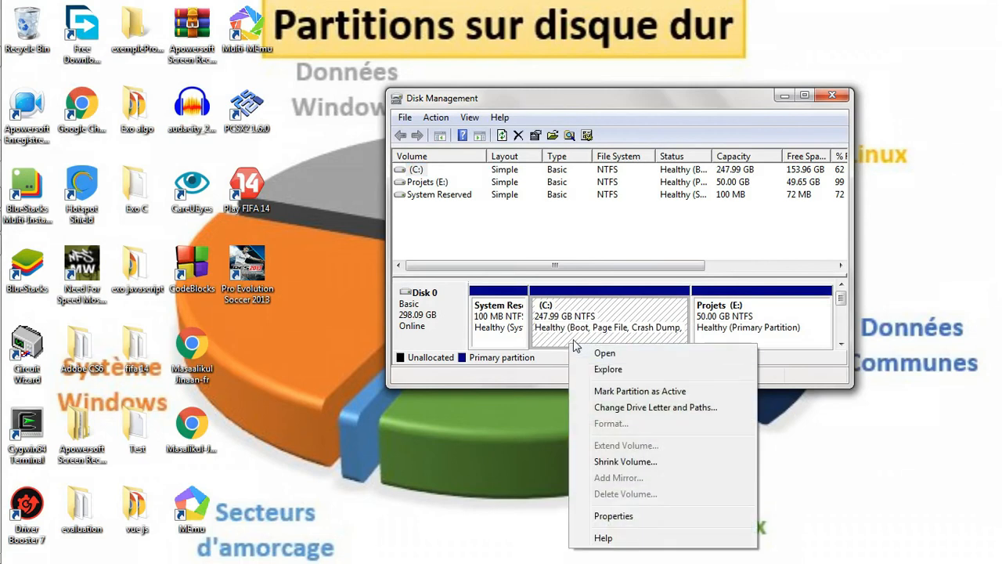
click(566, 328)
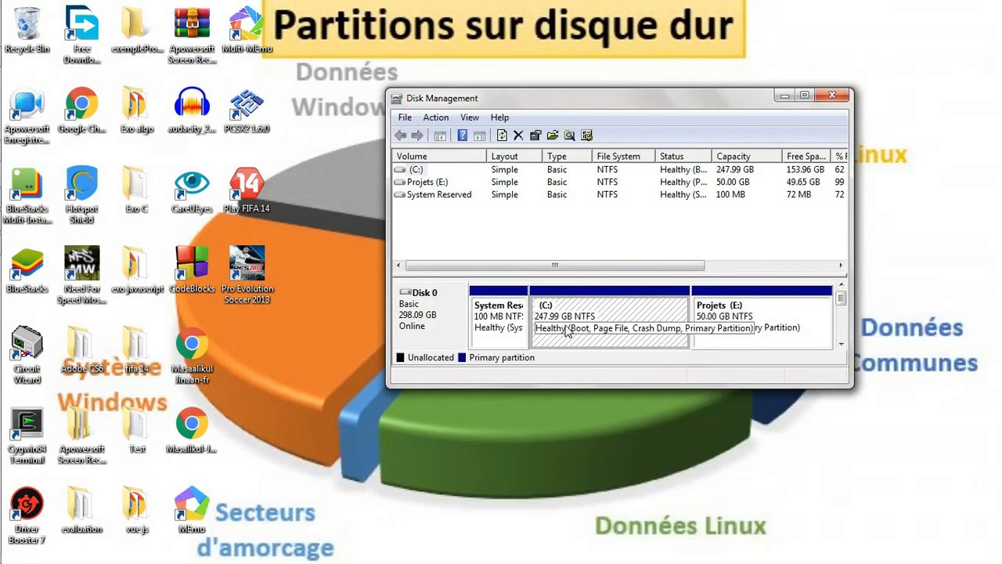
right_click(577, 302)
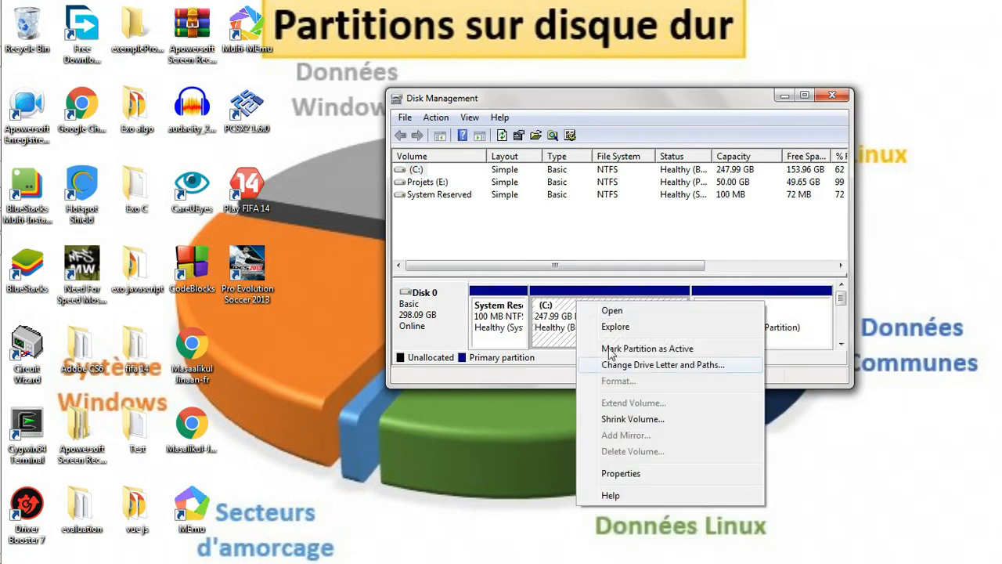
click(620, 421)
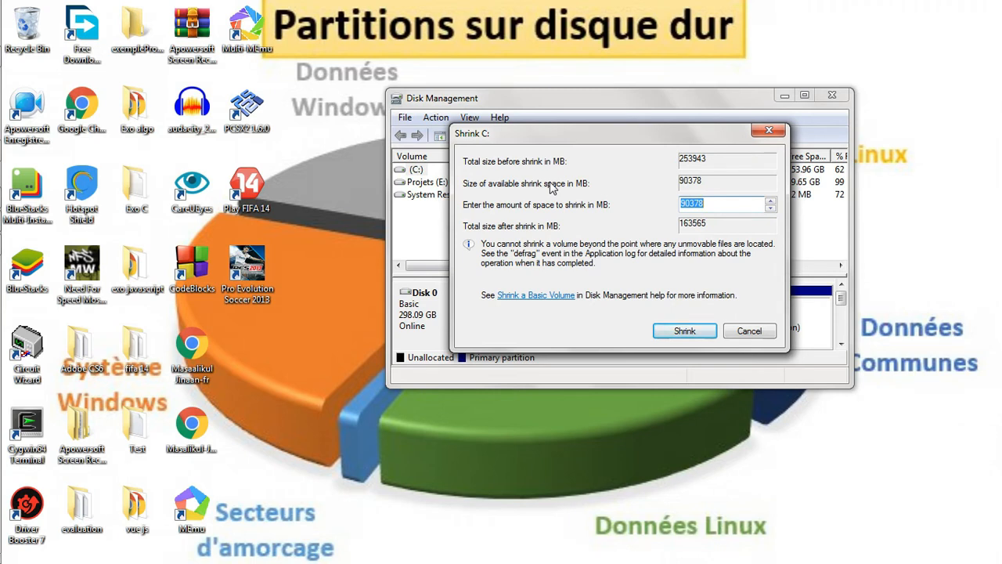
Step: Set the amount of space to shrink from C: to 21504 MB and shrink the volume
click(702, 204)
key(BackSpace)
key(BackSpace)
key(BackSpace)
key(BackSpace)
key(BackSpace)
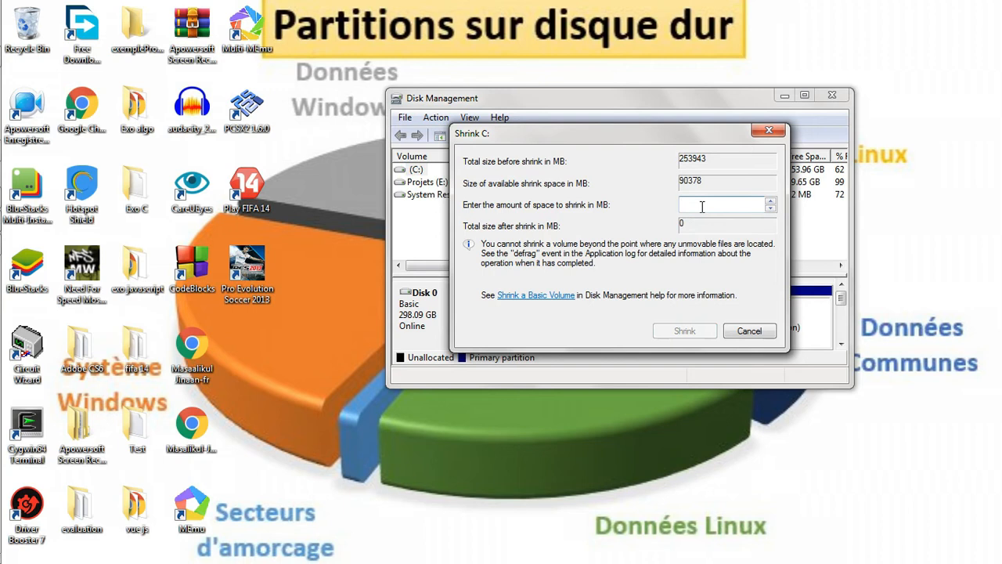
text(21504)
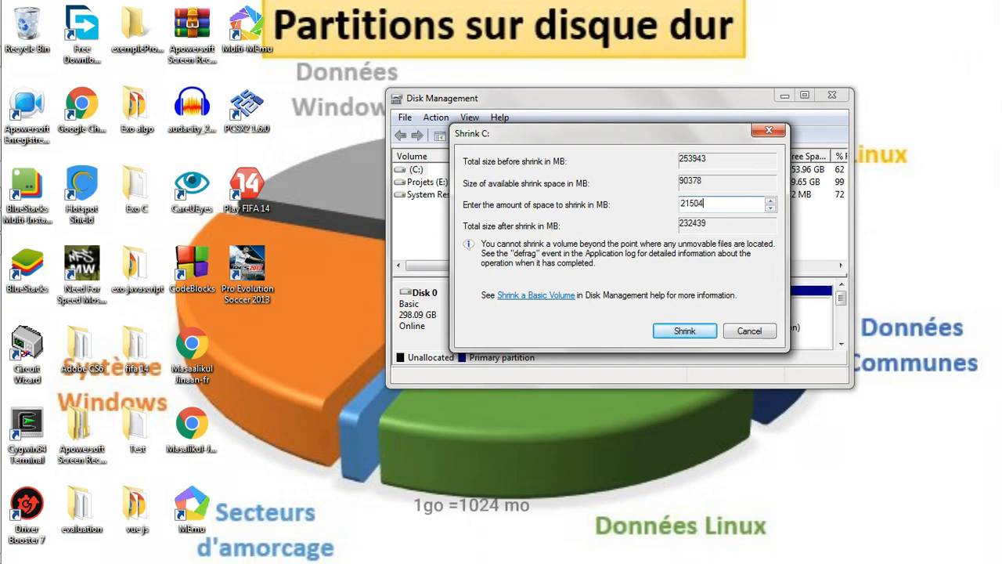
click(686, 333)
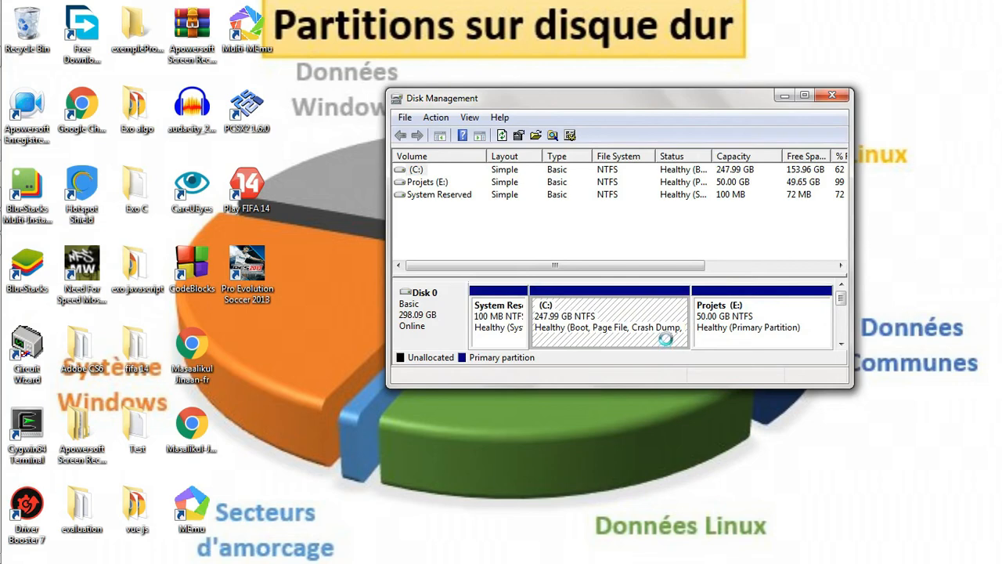
Step: Maximize Disk Management, check the drives listed in the Computer window, and return, dismissing the color scheme message
click(805, 96)
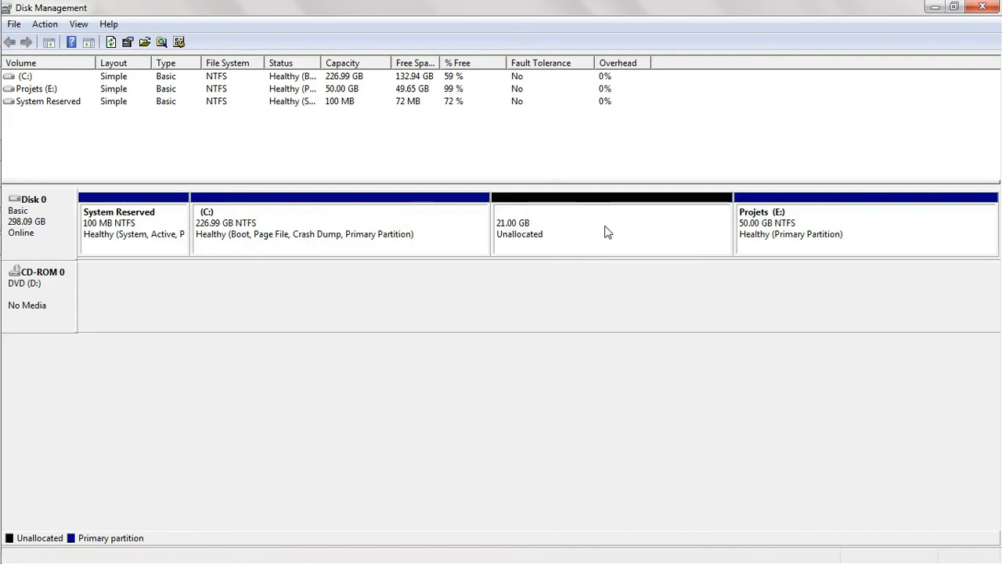
mouse_move(44, 102)
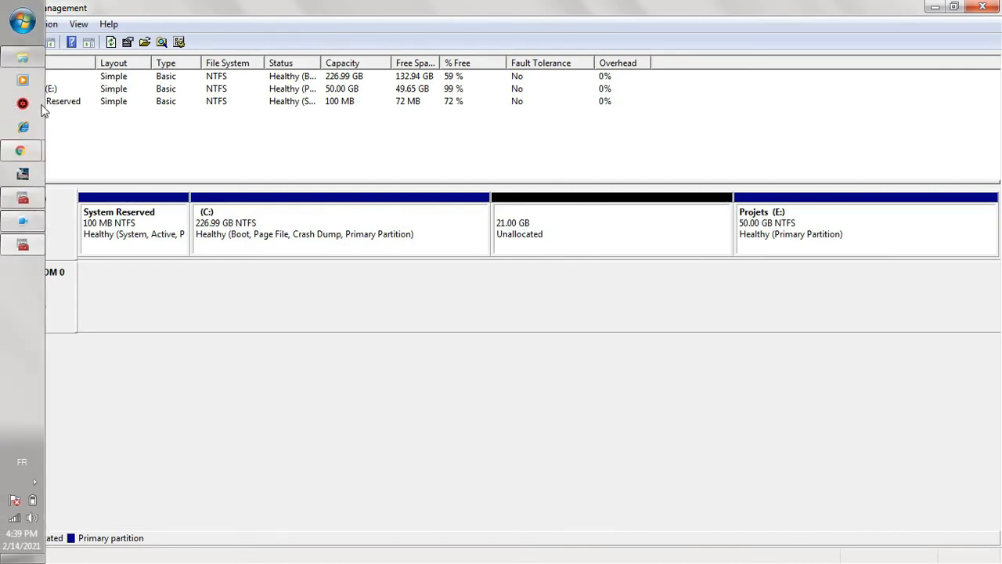
click(22, 60)
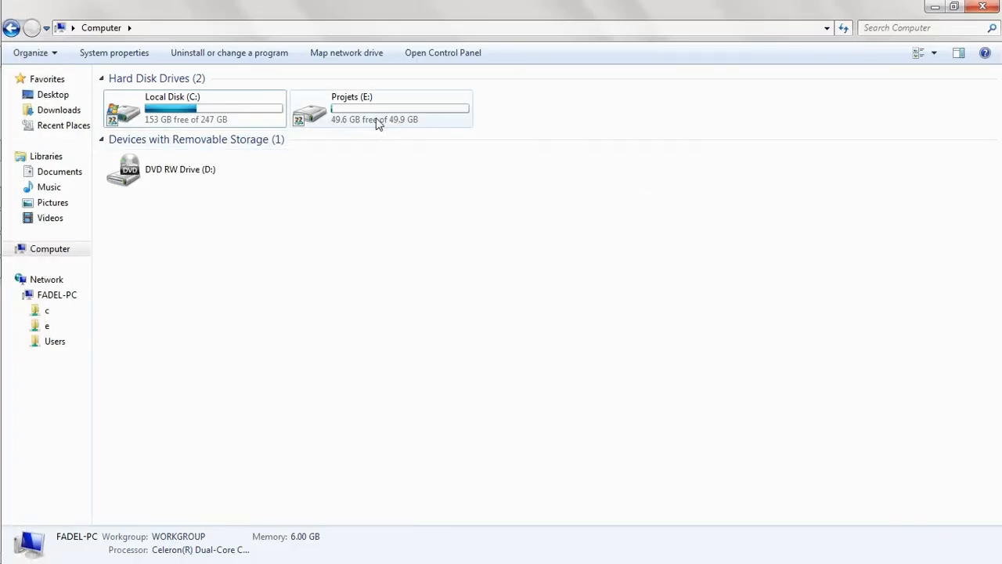
click(934, 10)
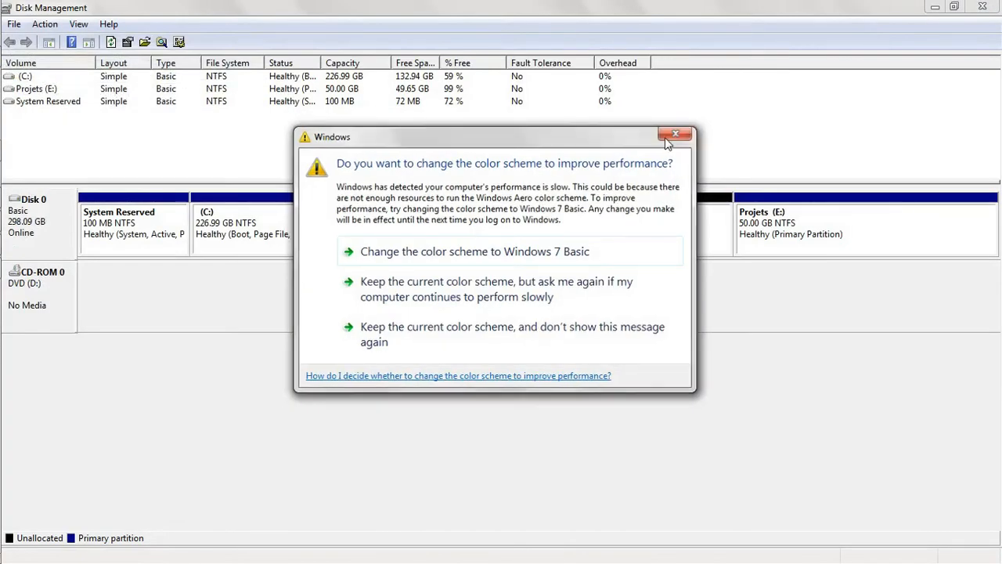
click(684, 137)
Step: Start a new simple volume in the unallocated space on Disk 0, keeping the default volume size
right_click(580, 230)
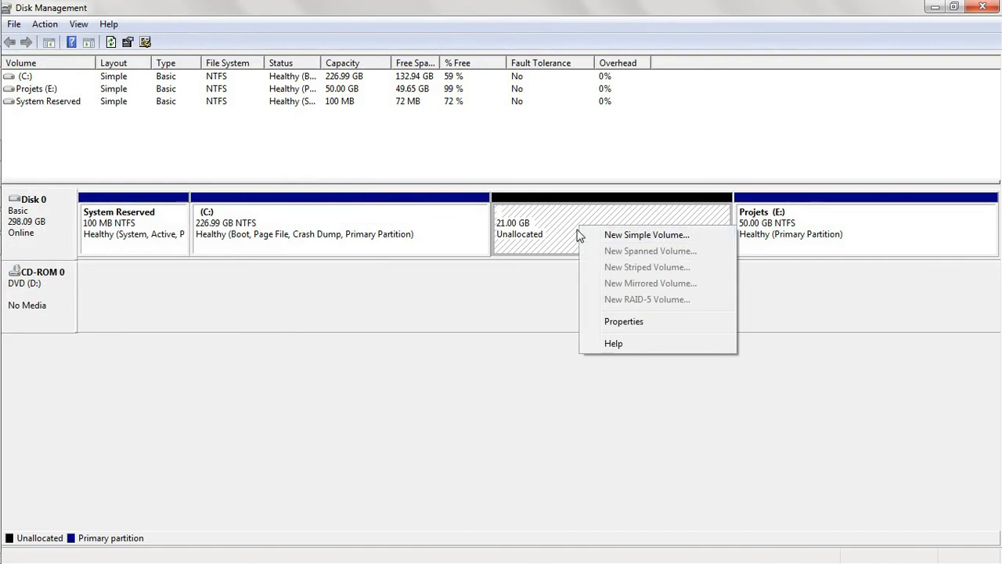
click(543, 310)
right_click(562, 228)
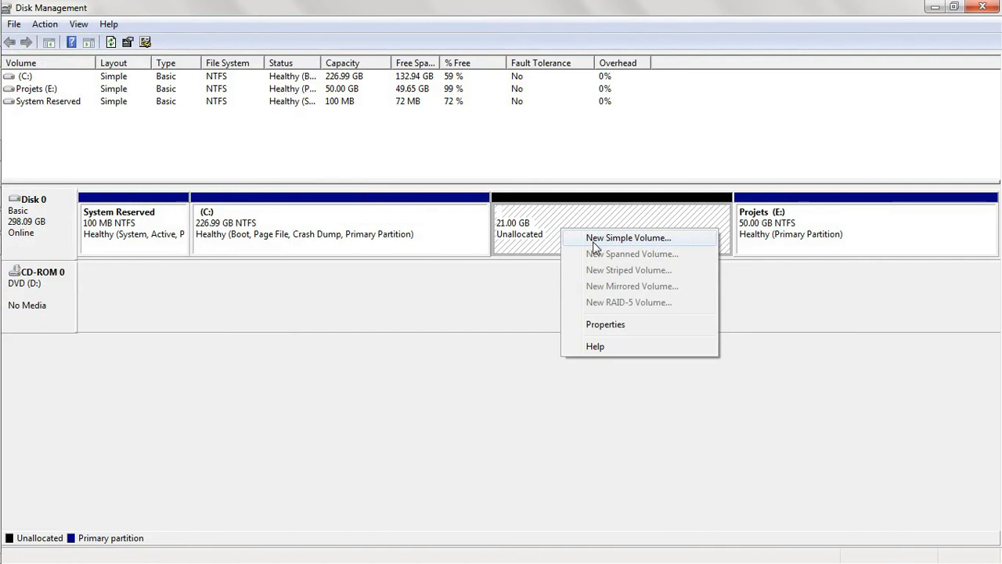
click(593, 238)
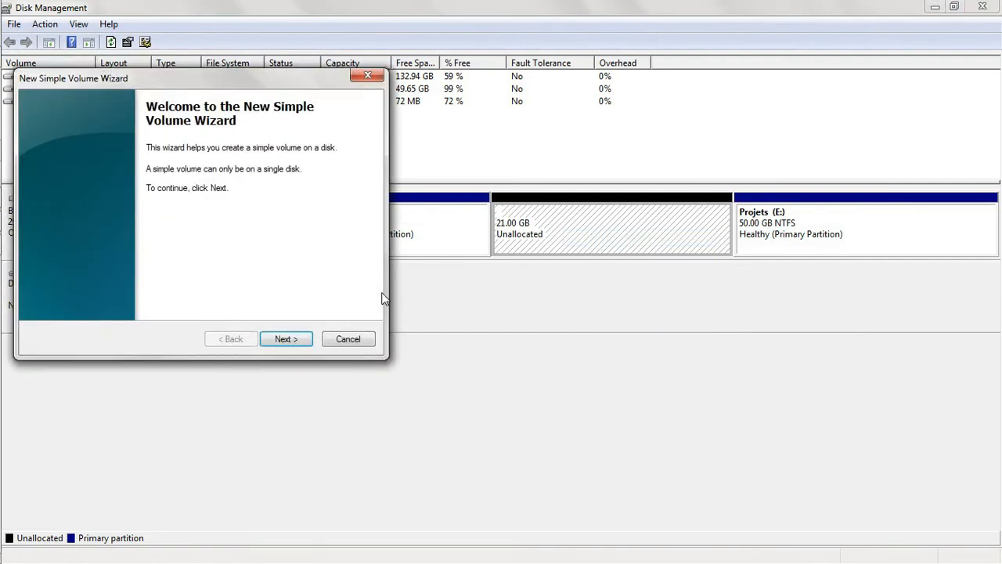
click(306, 342)
click(306, 342)
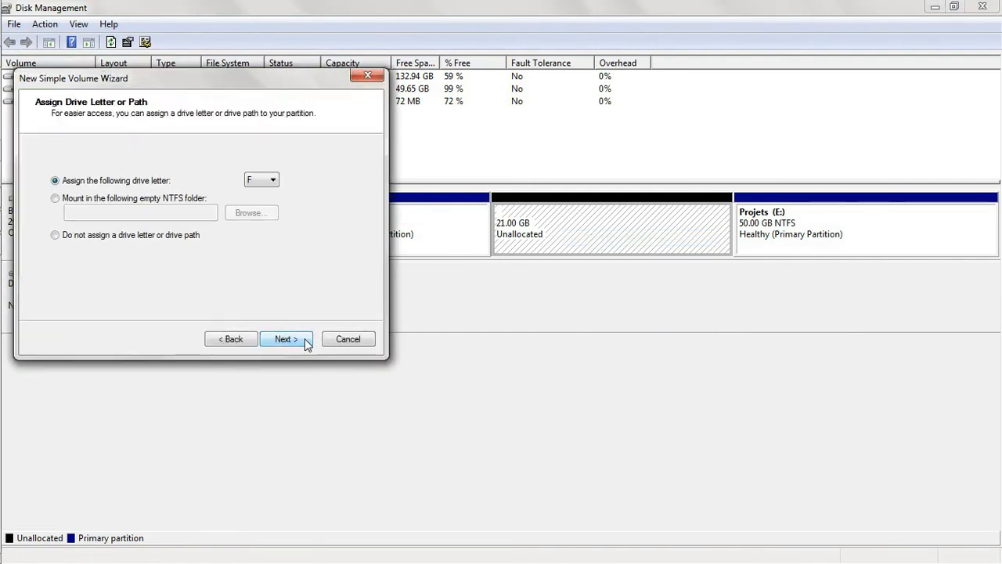
Step: Assign drive letter L to the new volume and continue to the format settings
click(261, 180)
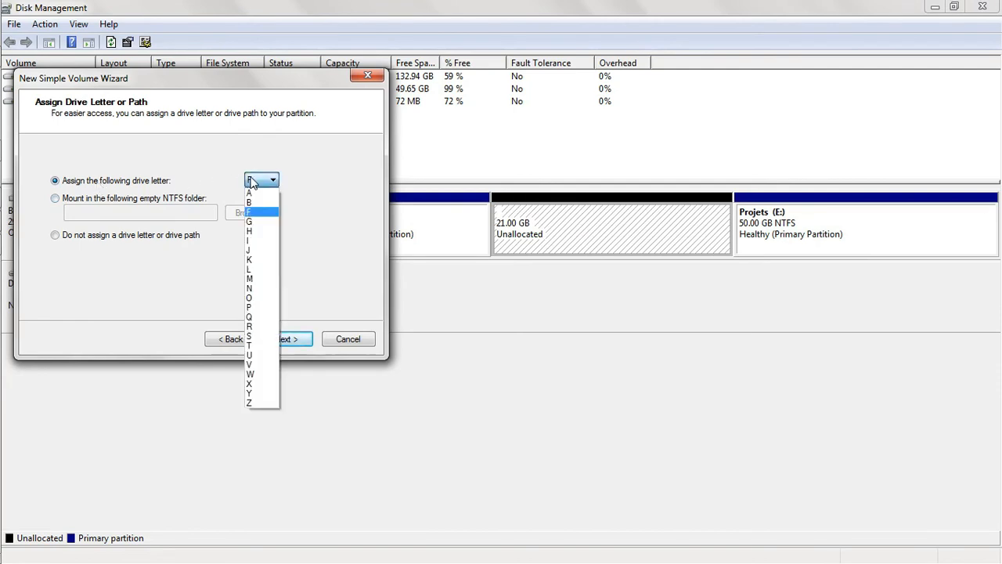
click(260, 270)
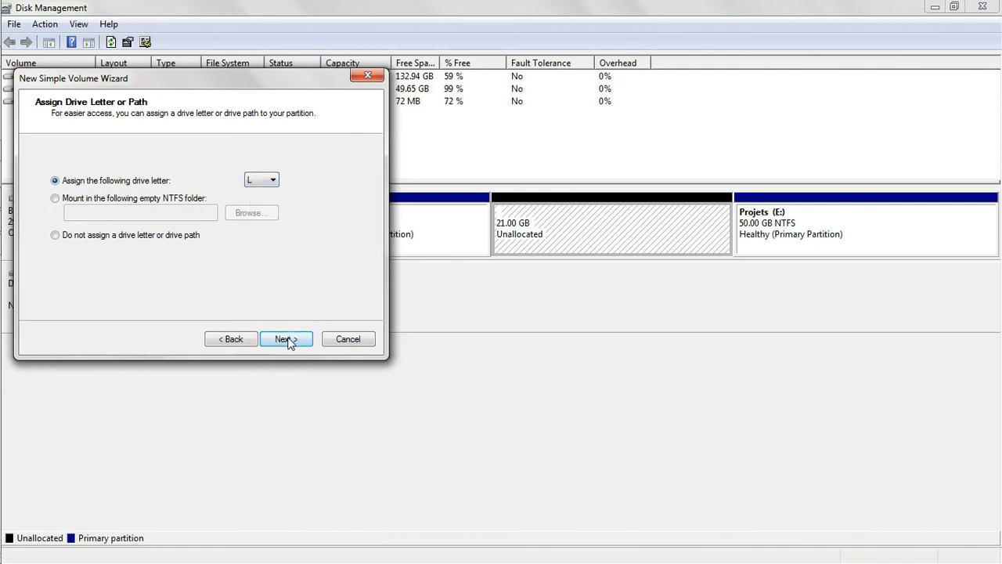
click(291, 340)
Step: Label the volume Etude, keep the NTFS quick format settings, and finish creating it
click(238, 250)
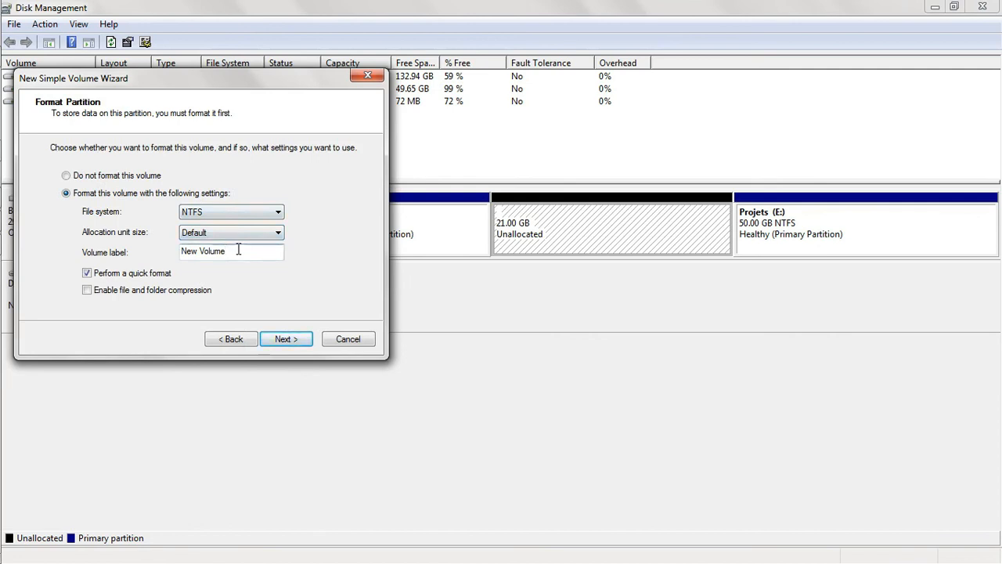
key(BackSpace)
key(BackSpace)
key(BackSpace)
key(BackSpace)
key(BackSpace)
key(BackSpace)
key(BackSpace)
key(BackSpace)
key(BackSpace)
key(BackSpace)
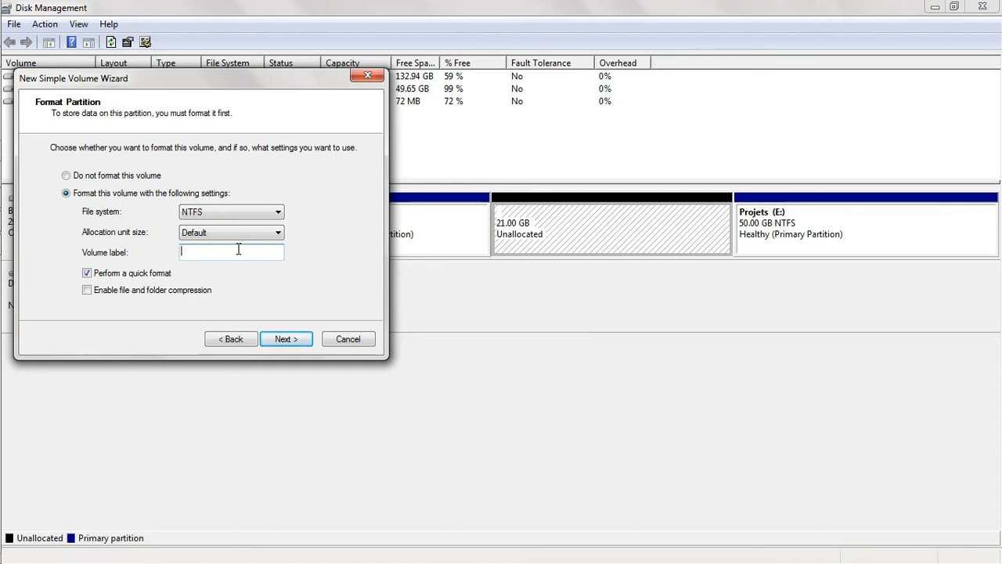
text(Eet)
key(BackSpace)
key(BackSpace)
key(BackSpace)
text(Etude)
click(286, 347)
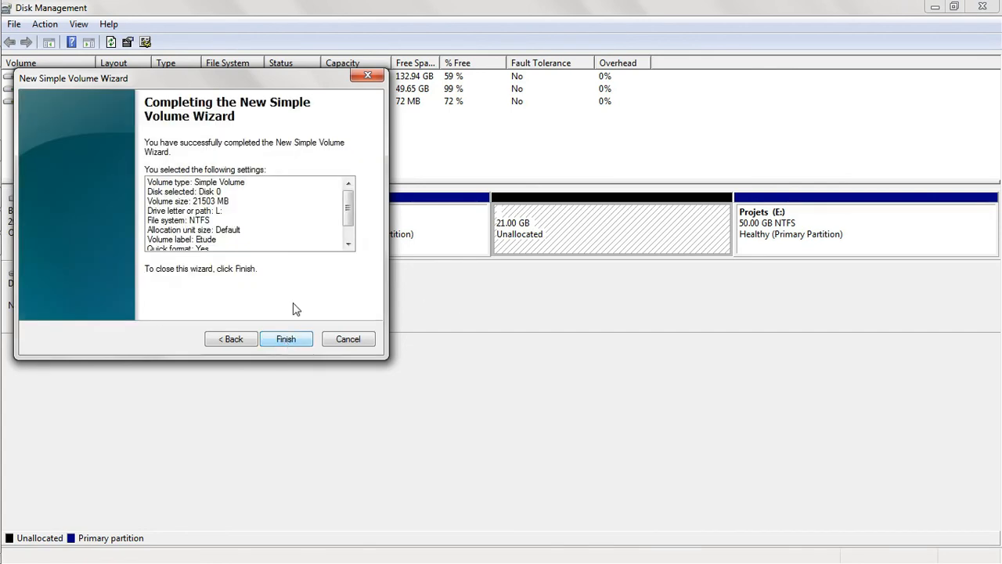
click(276, 344)
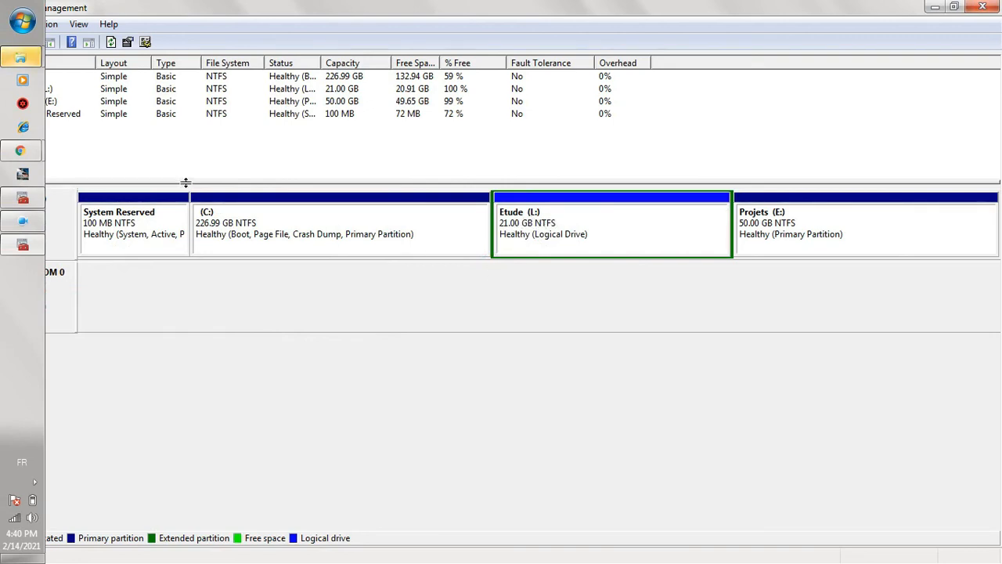
Step: Switch to the Computer window and open the Etude (L:) drive to view its contents
mouse_move(9, 59)
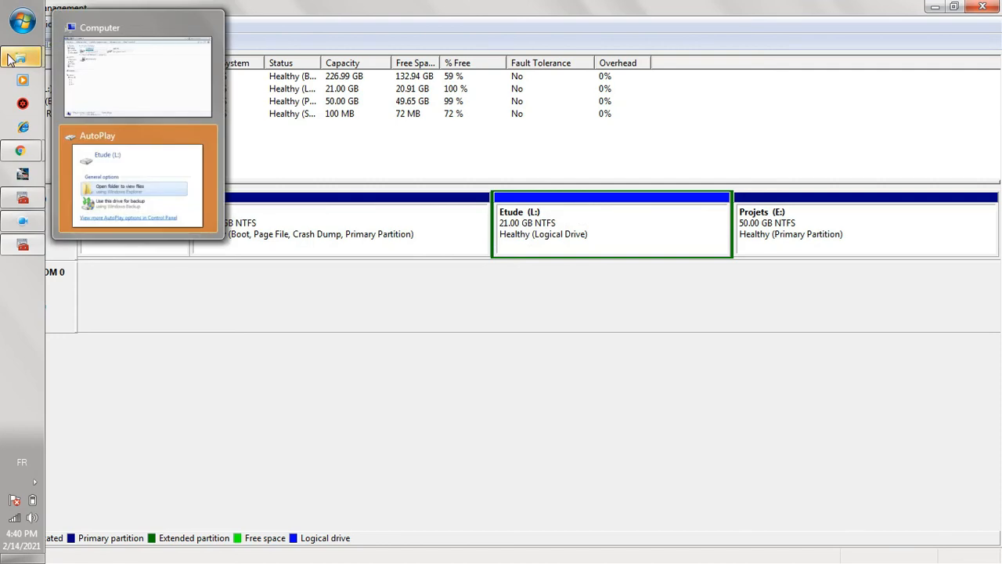
click(86, 71)
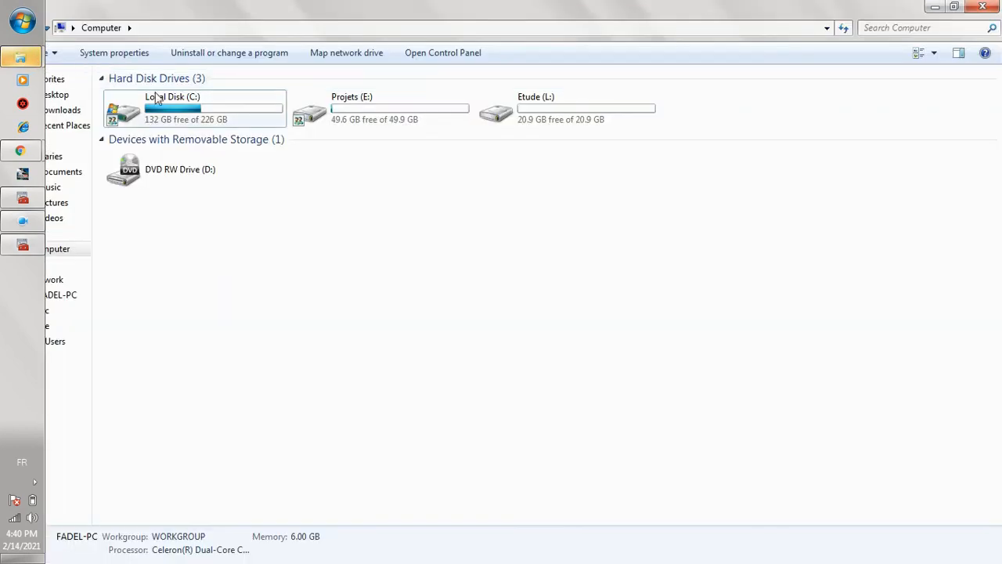
double_click(579, 108)
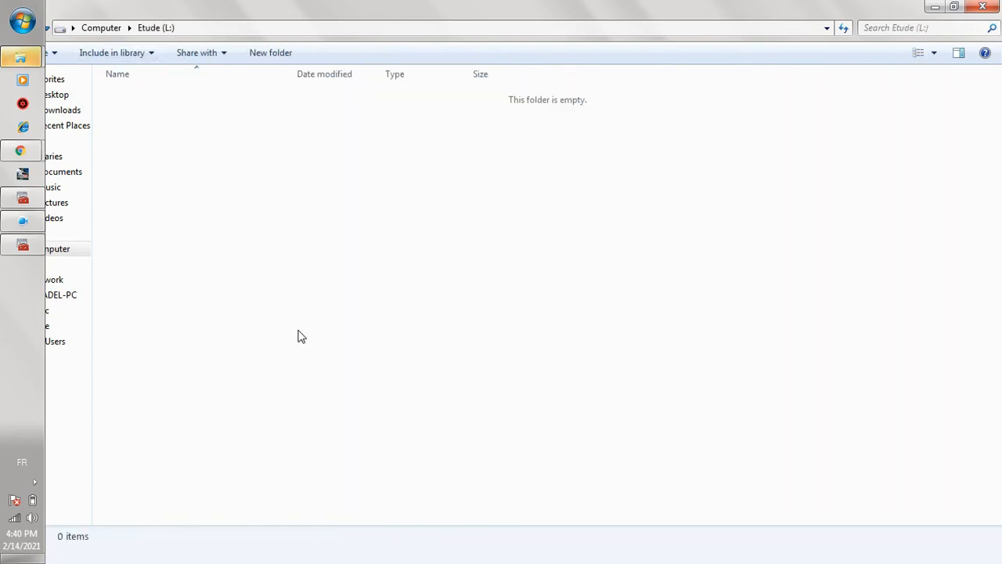
Step: Bring up the AutoPlay window for the Etude (L:) drive and close it
mouse_move(23, 59)
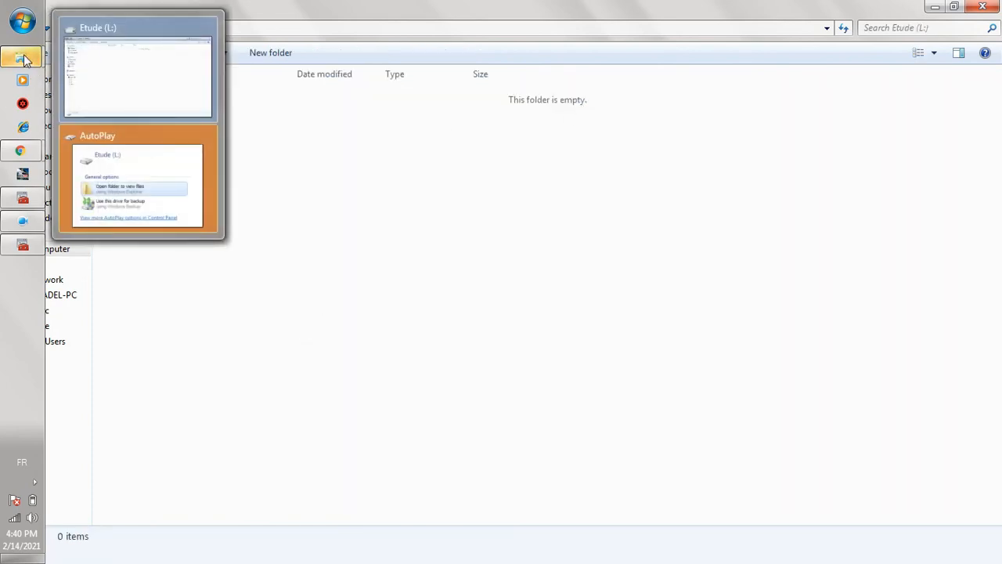
click(142, 180)
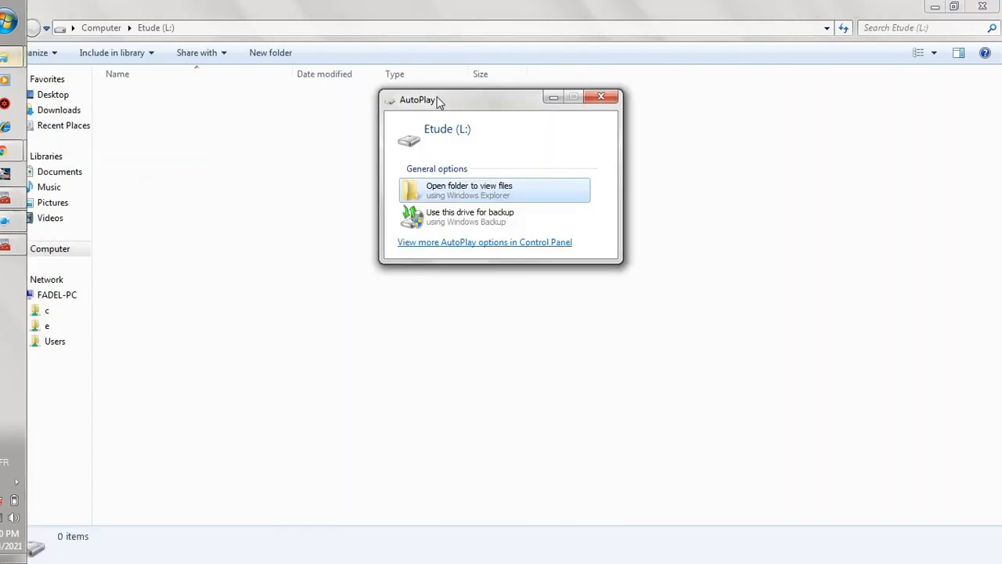
click(602, 97)
Step: Go back to the Computer drive list to check the drives, then return to Disk Management
key(BackSpace)
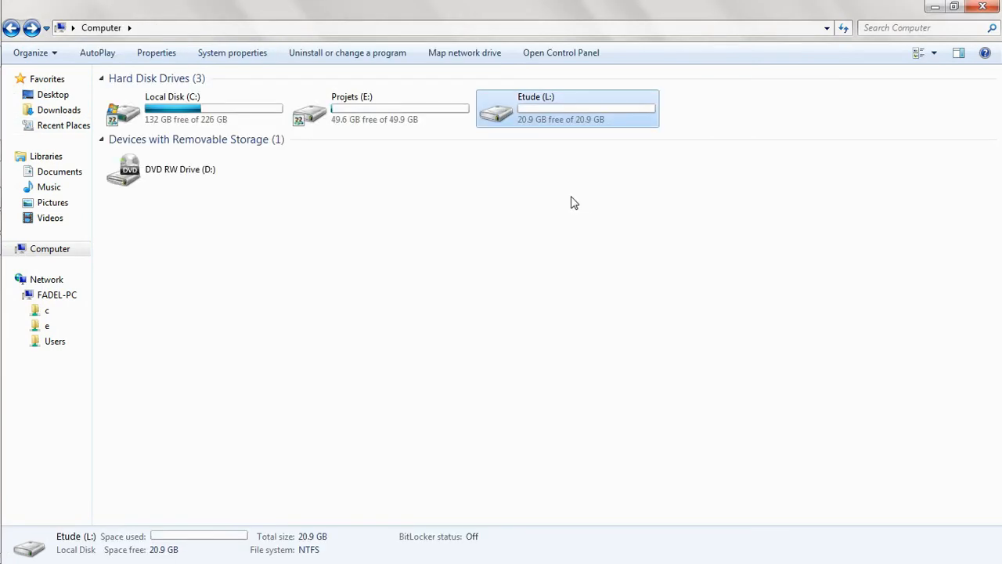
click(911, 156)
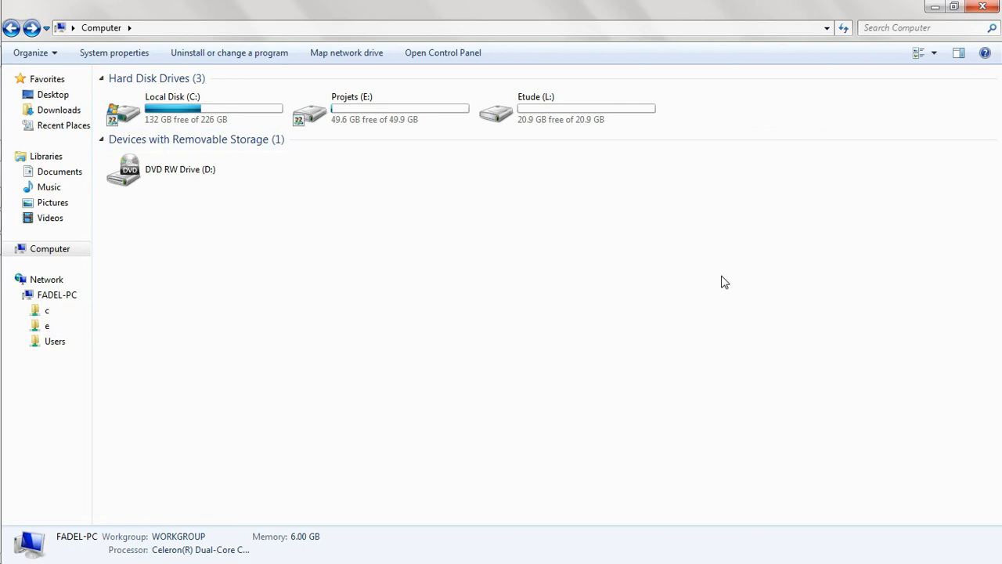
click(932, 7)
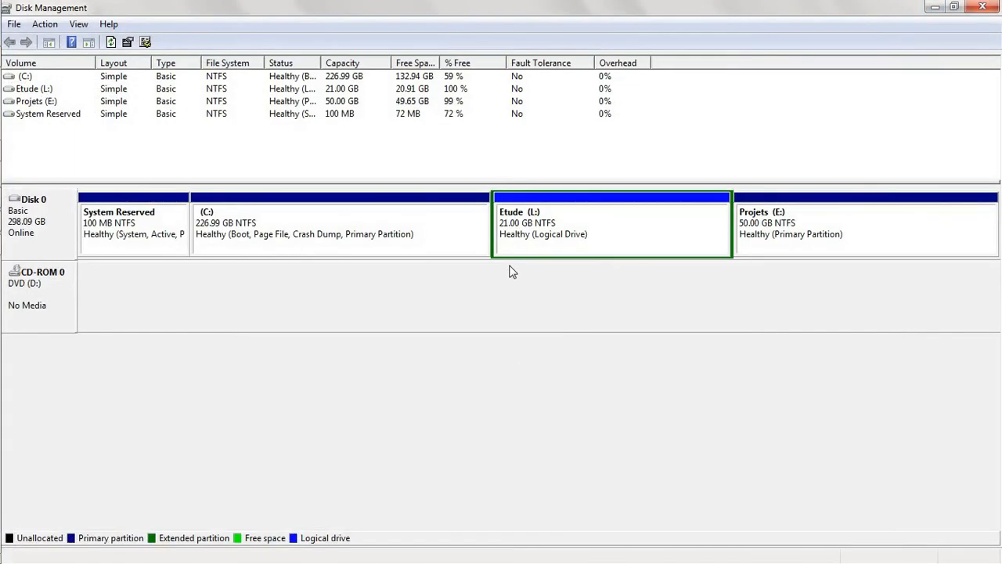